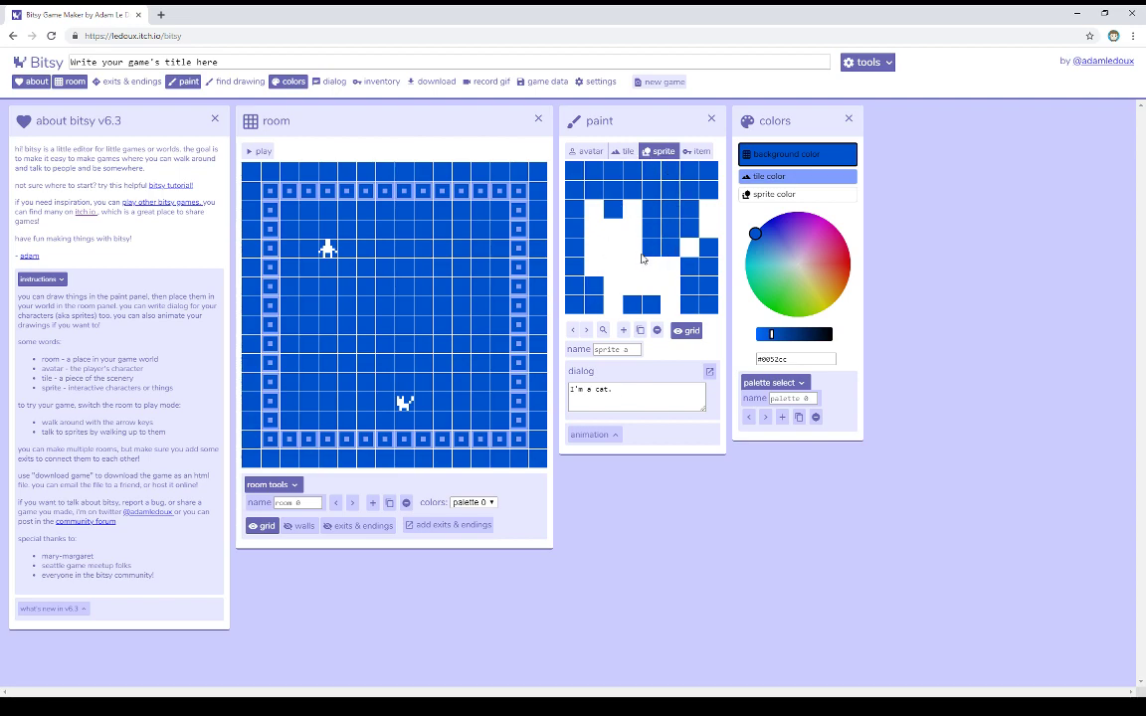
Play-test the game by walking the avatar down to the cat to trigger its dialog, and stop the play-test.
left_click(257, 151)
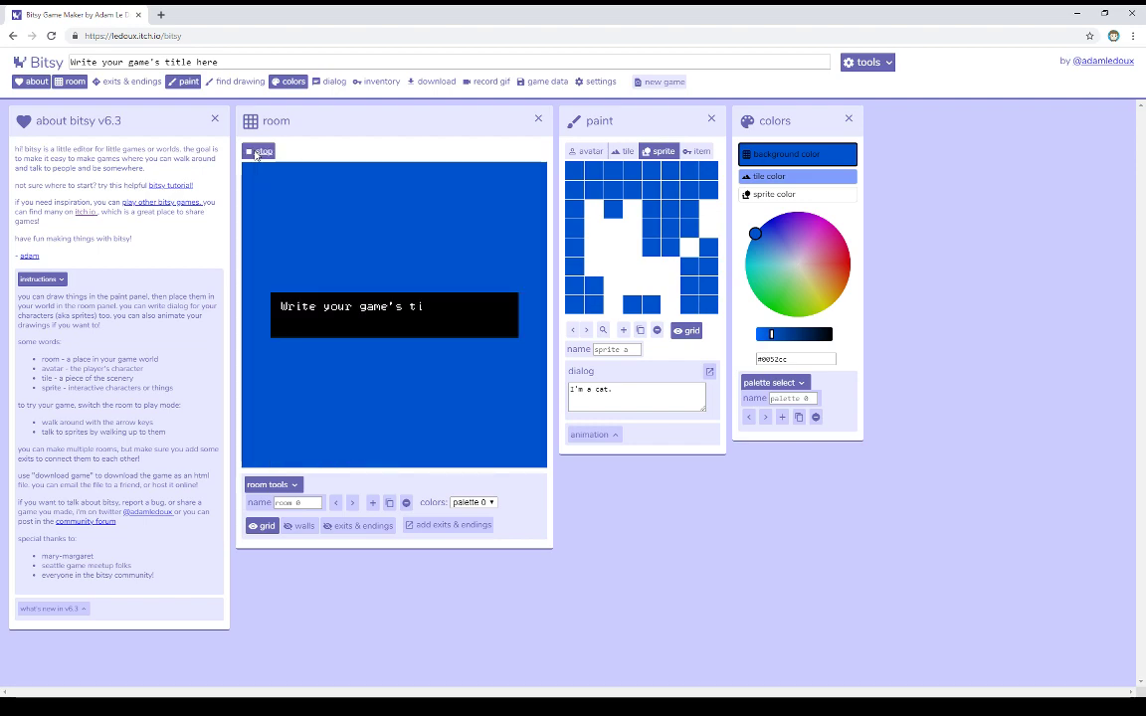
left_click(257, 152)
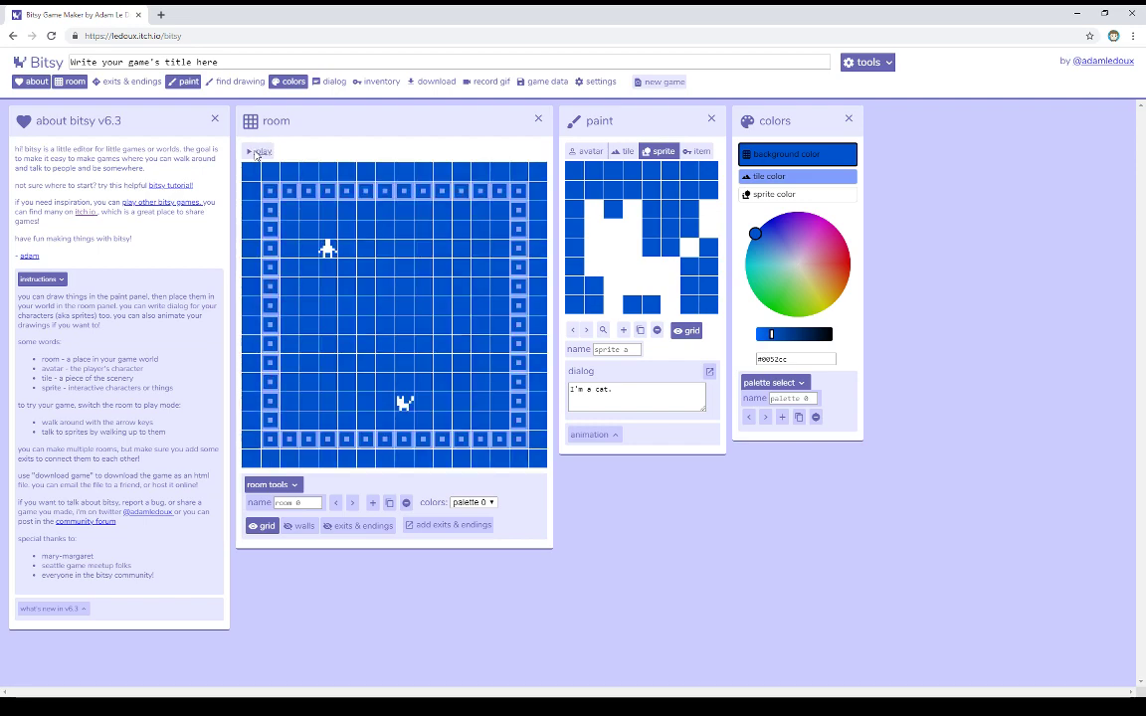
left_click(259, 152)
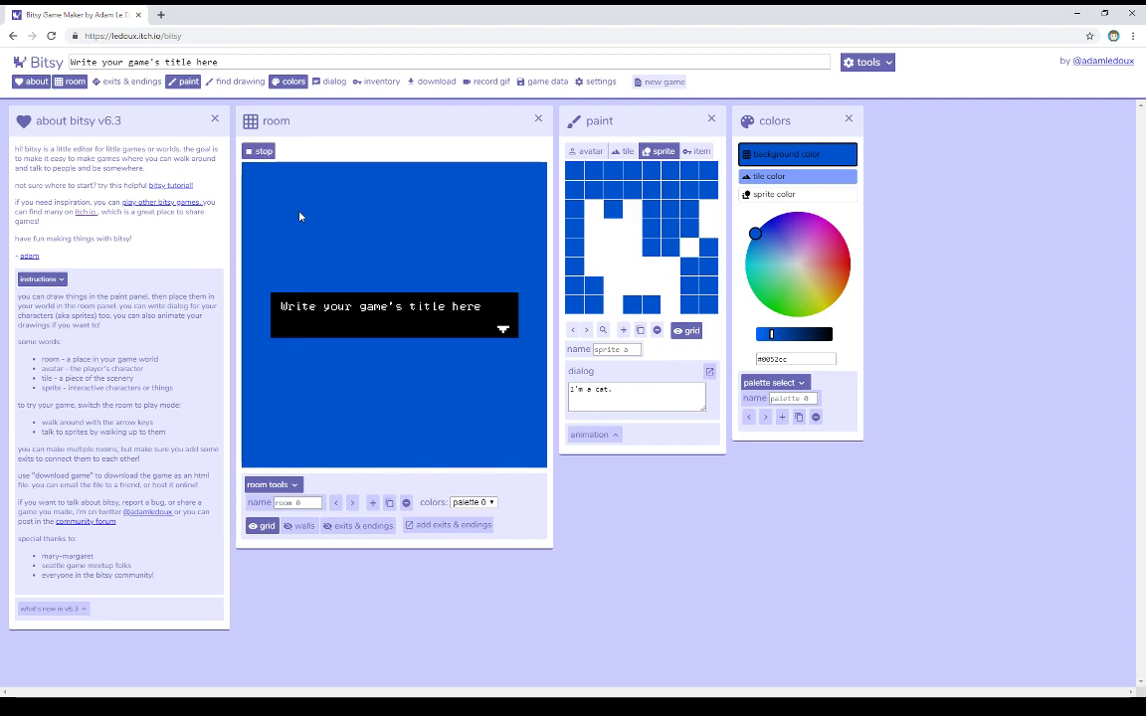
key("Right")
key("Right")
key("Right")
key("Right")
key("Down")
key("Down")
key("Down")
key("Down")
key("Down")
key("Down")
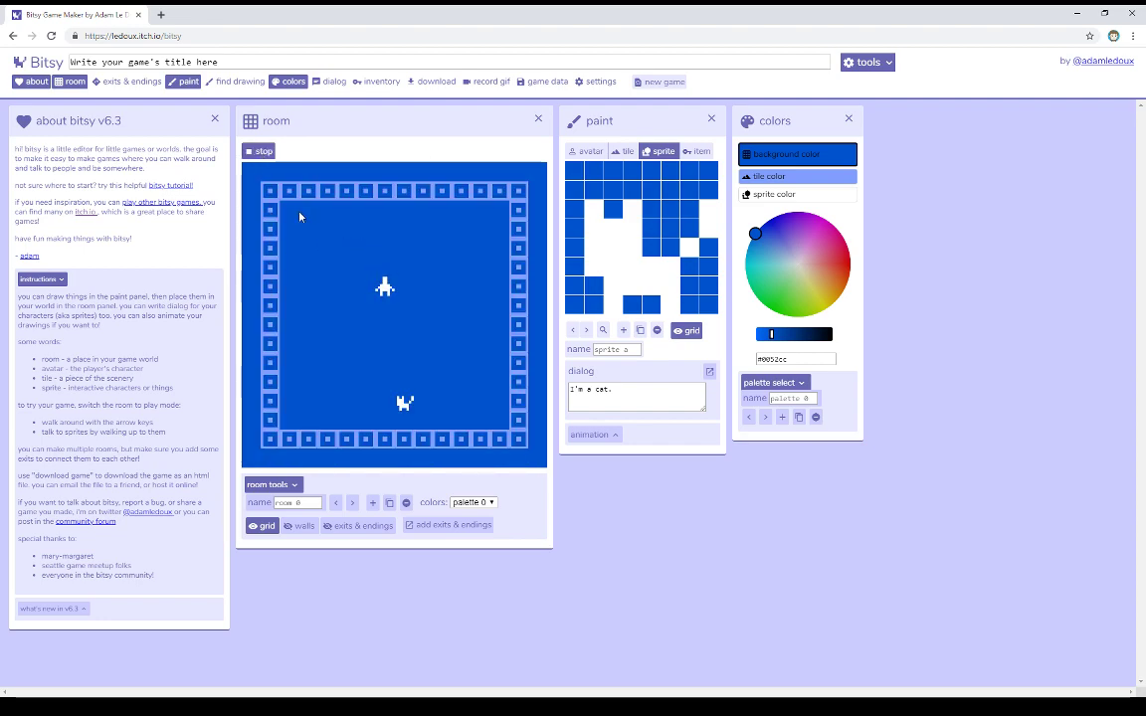
key("Right")
key("Down")
key("Down")
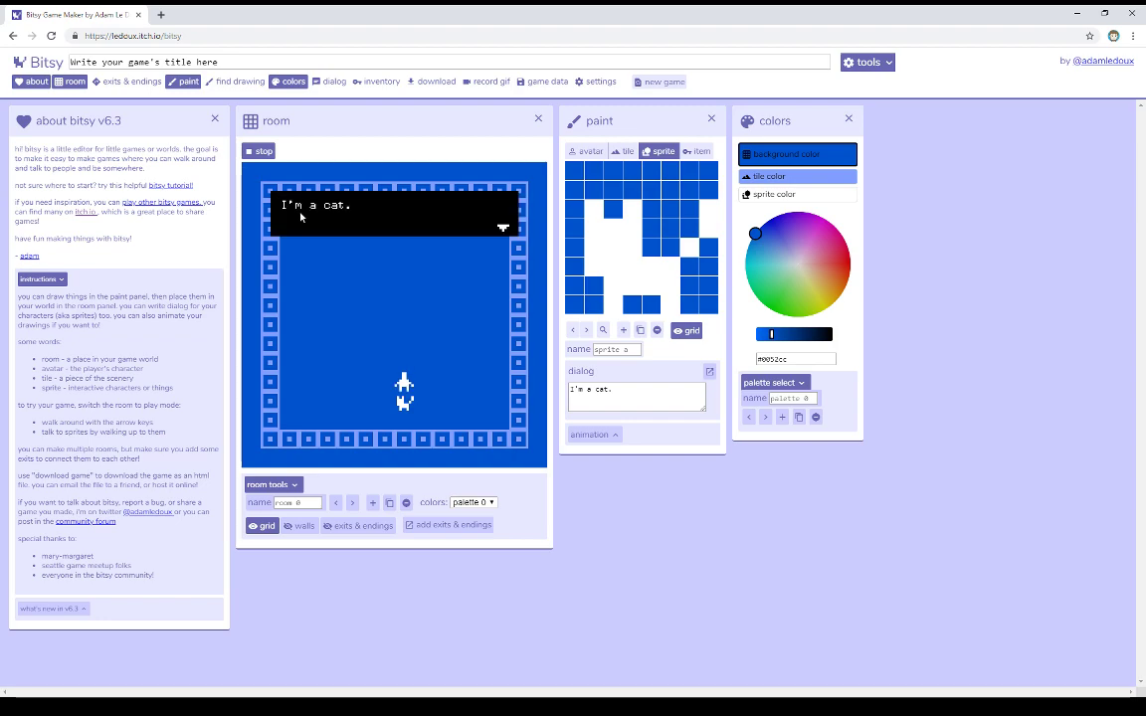
key("Down")
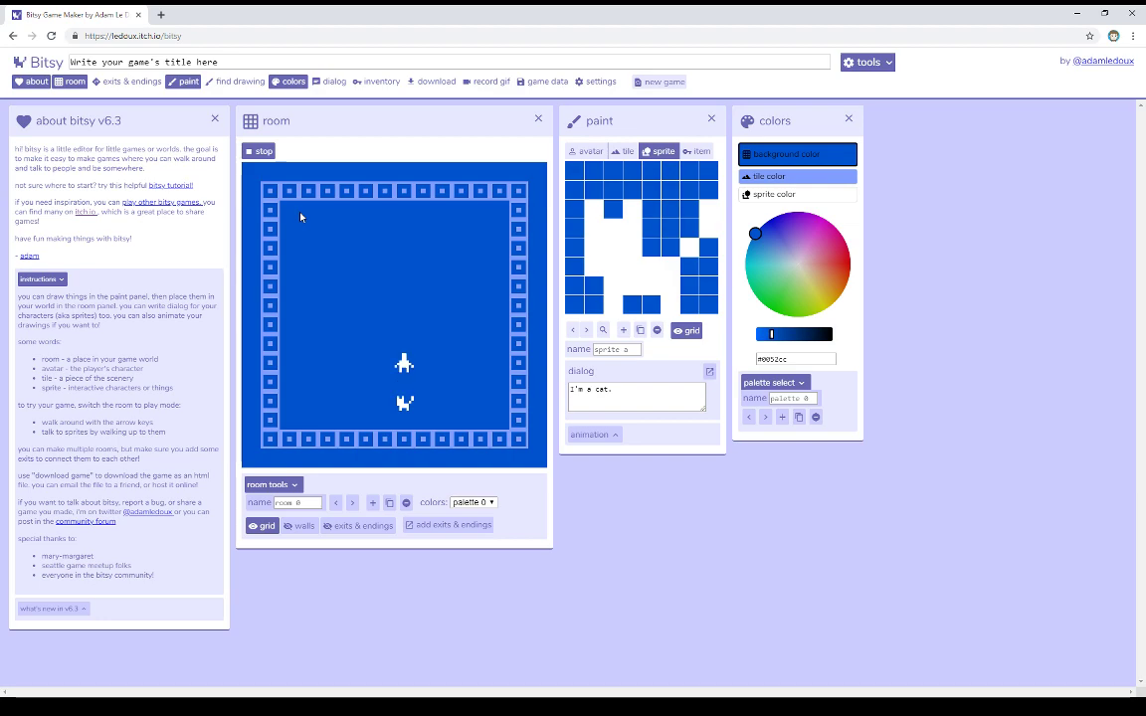
key("Down")
key("Down")
left_click(259, 151)
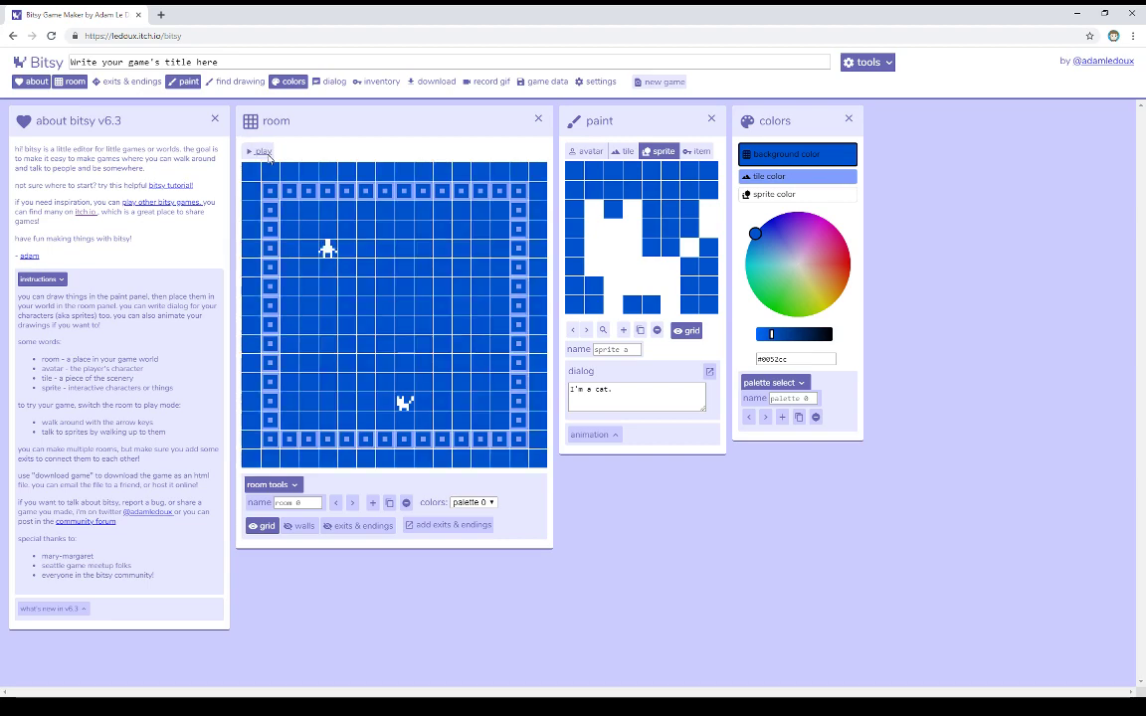
Place the tea item in the room, six cells right of and three cells below the avatar.
left_click(627, 395)
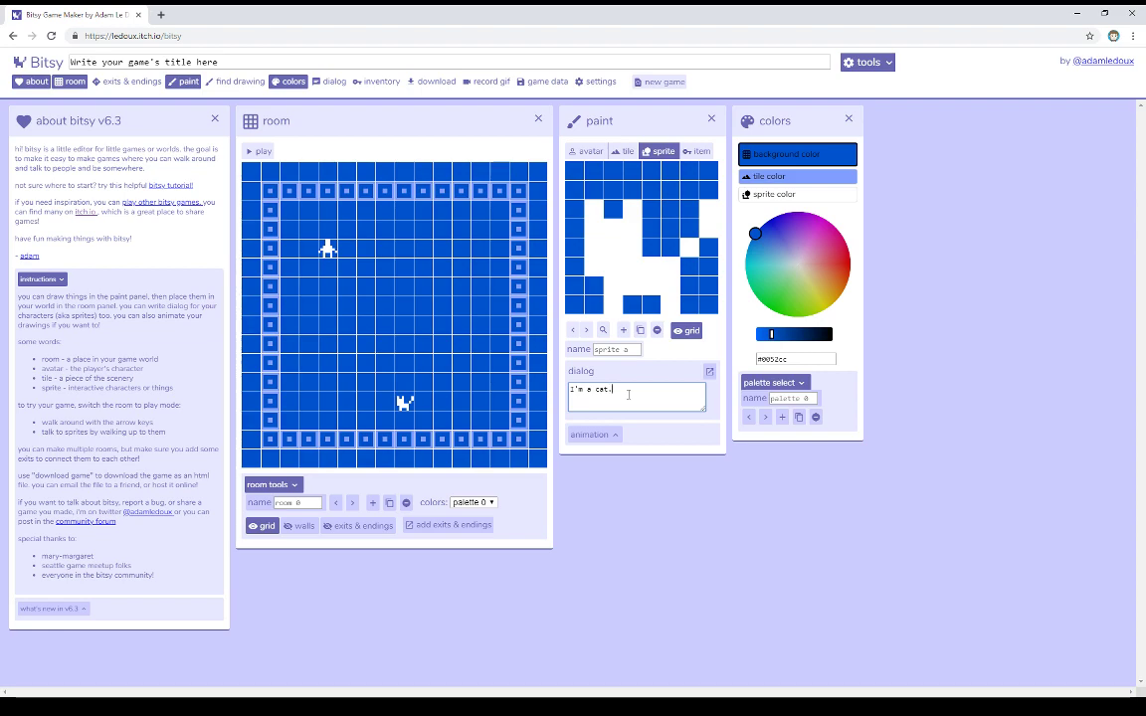
left_click(699, 151)
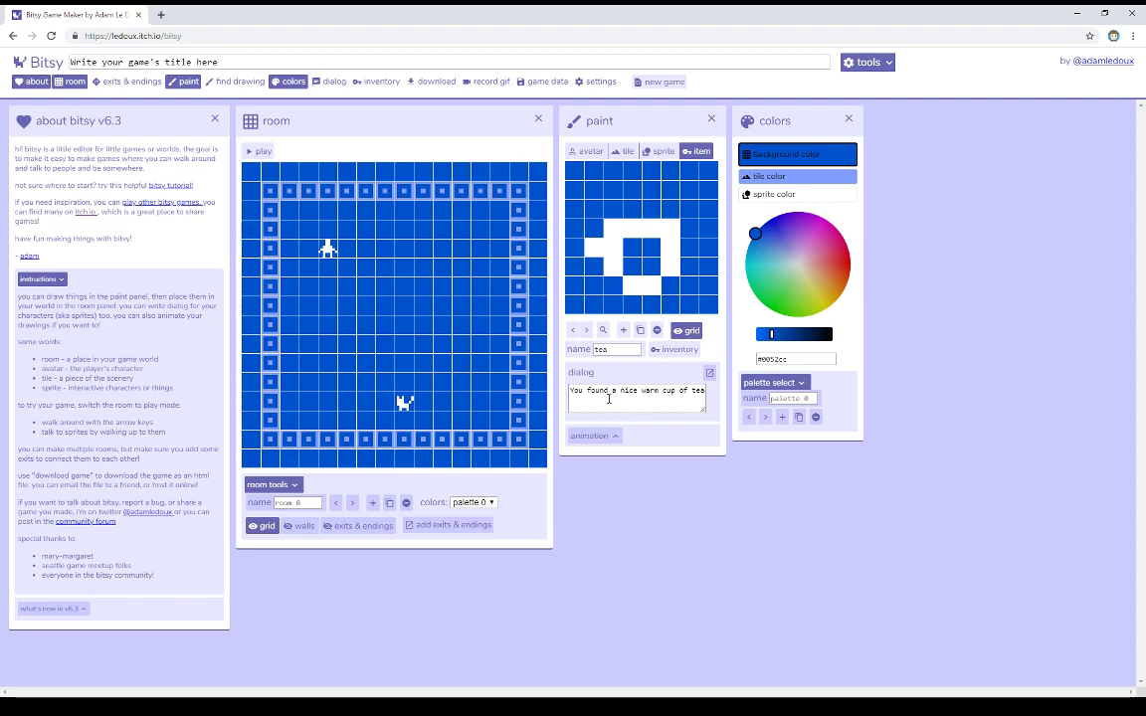
left_click(441, 309)
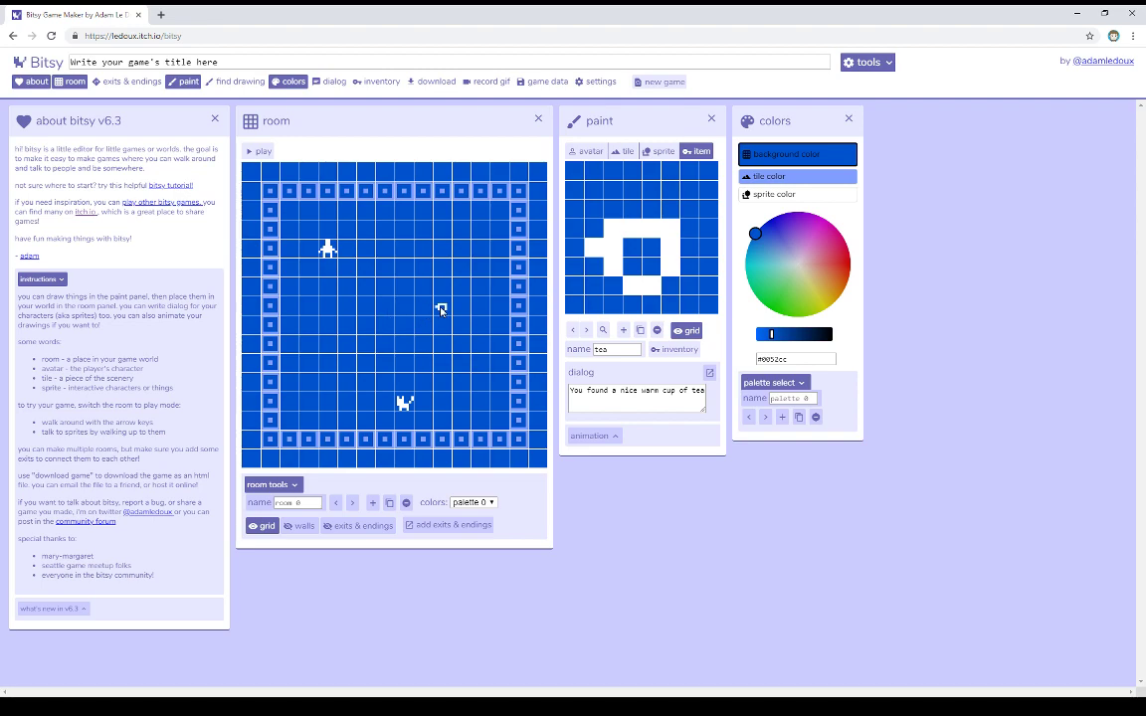
Play-test the game by walking the avatar onto the tea item to trigger its dialog, and stop the play-test.
left_click(261, 151)
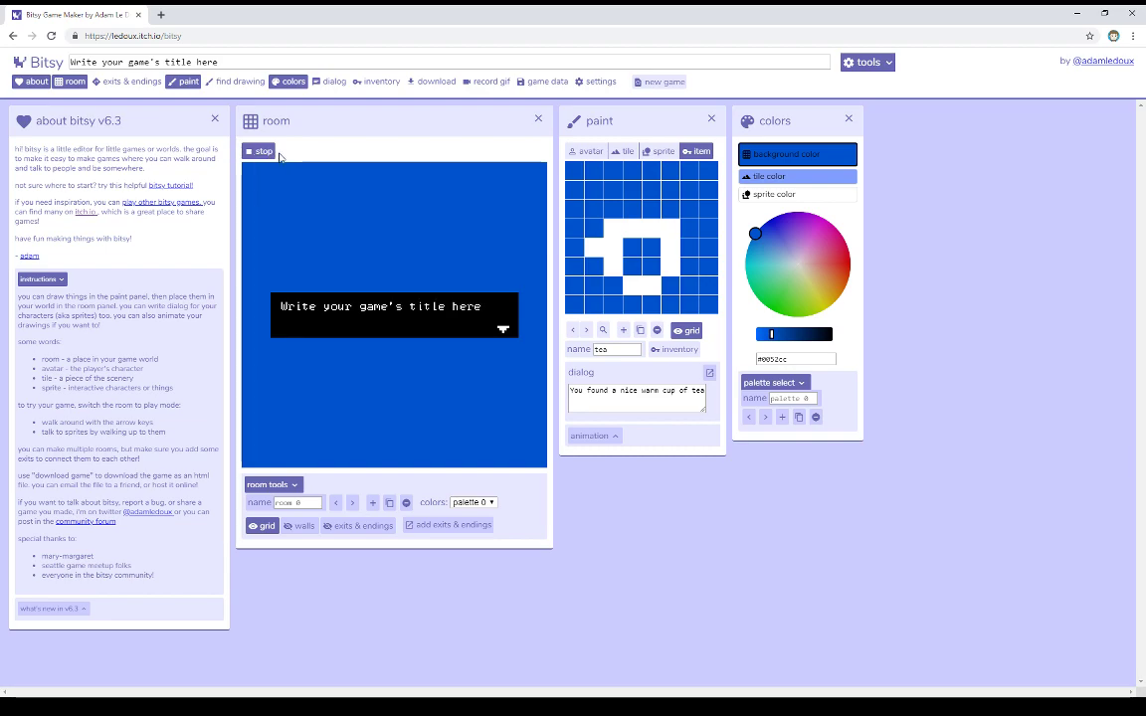
key("space")
key("Right")
key("Right")
key("Right")
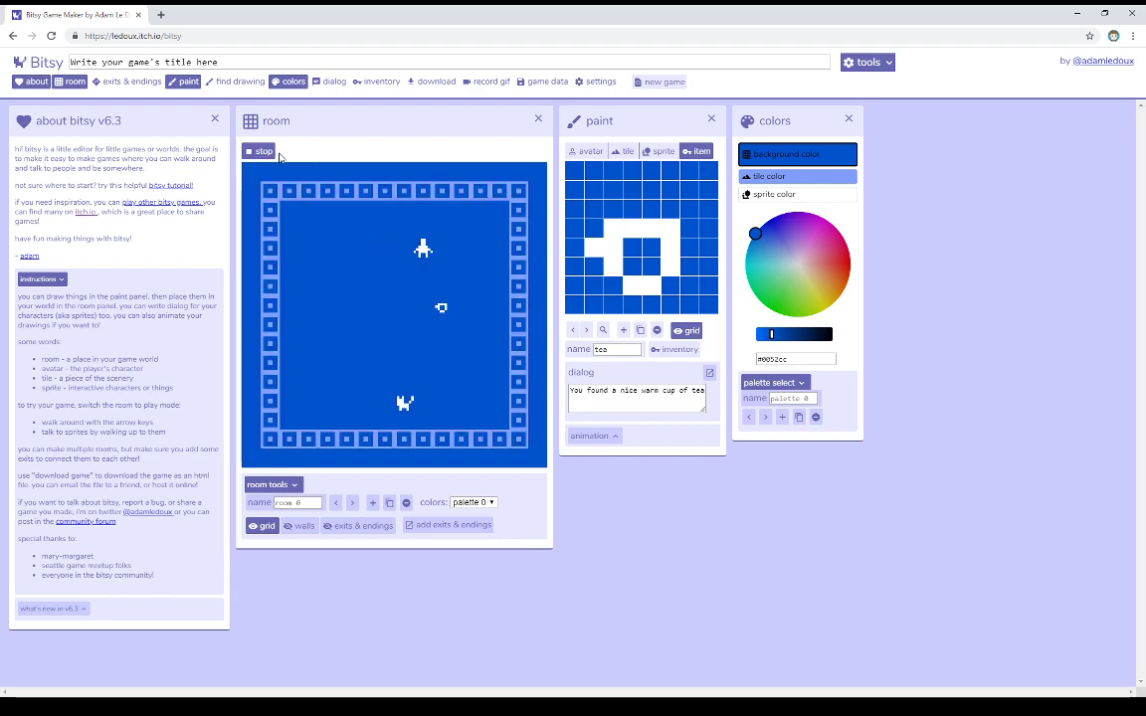
key("Down")
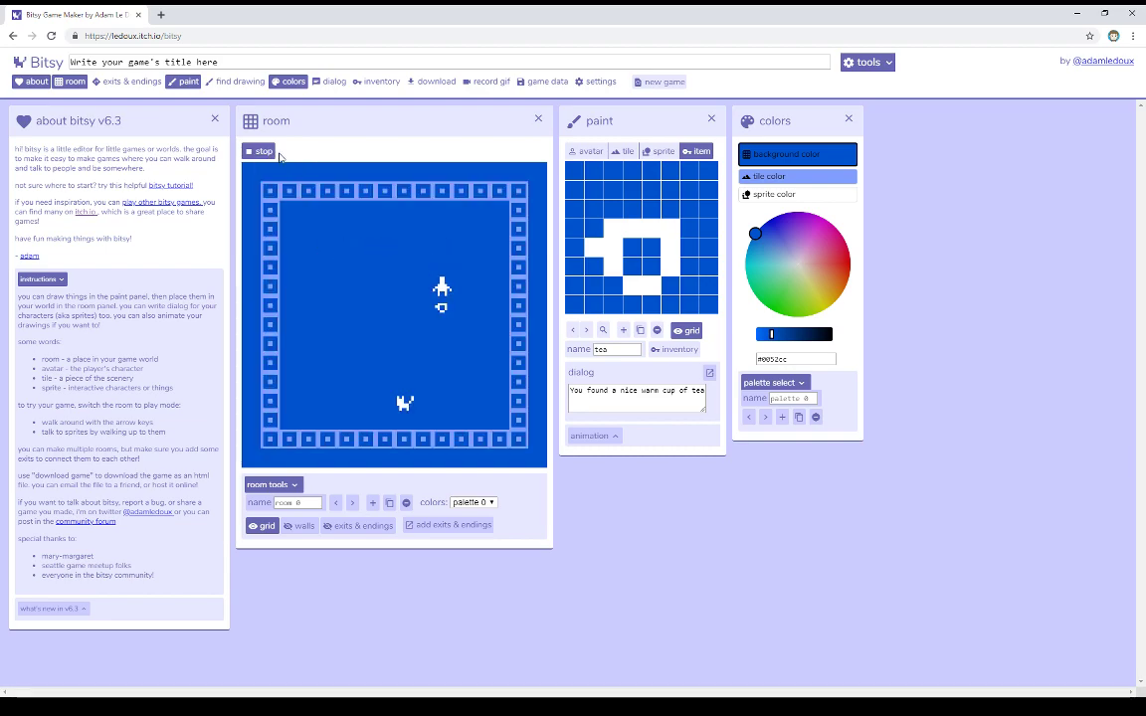
key("Down")
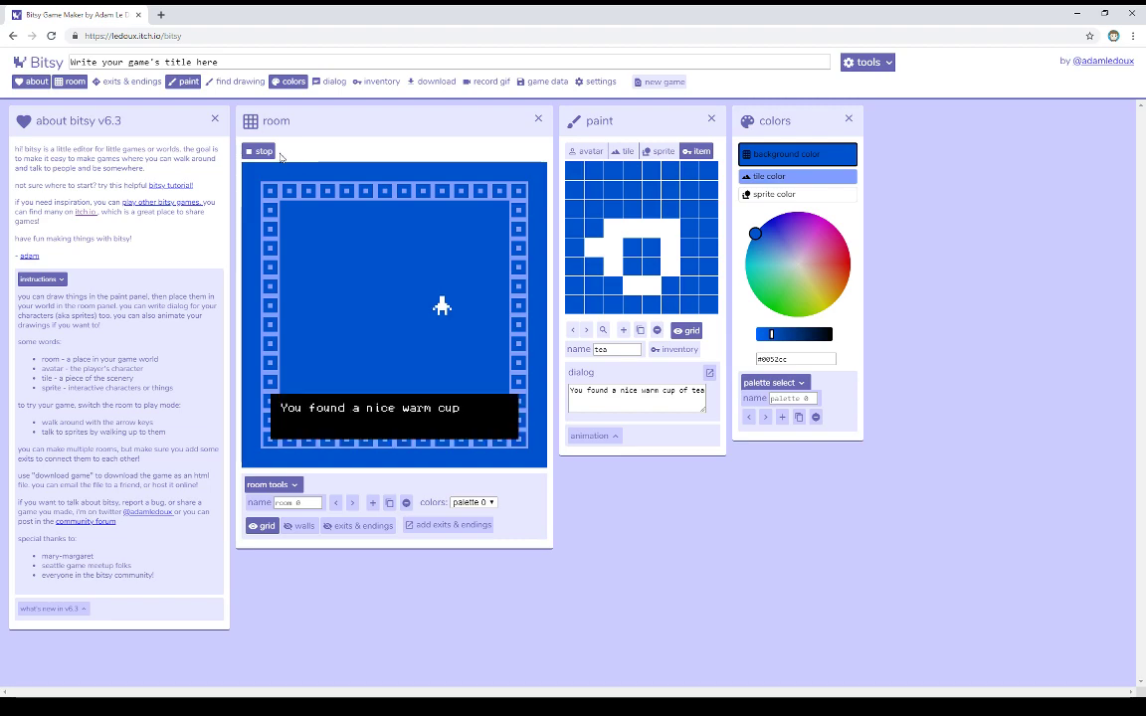
key("Down")
key("Down")
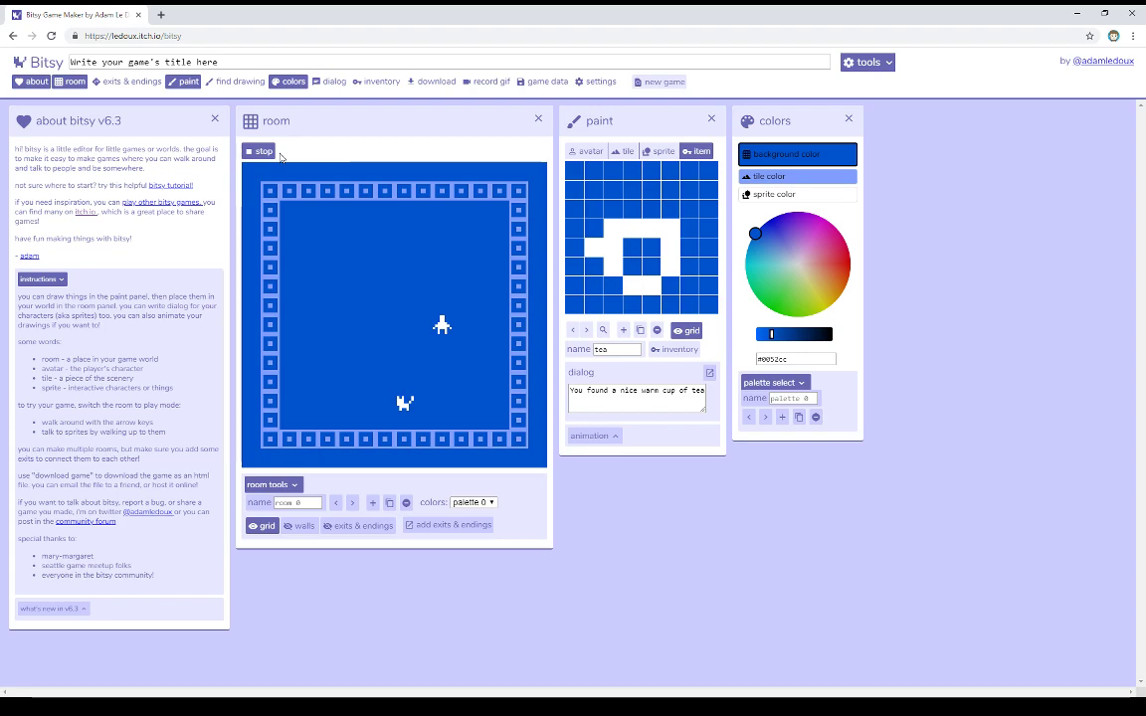
left_click(266, 154)
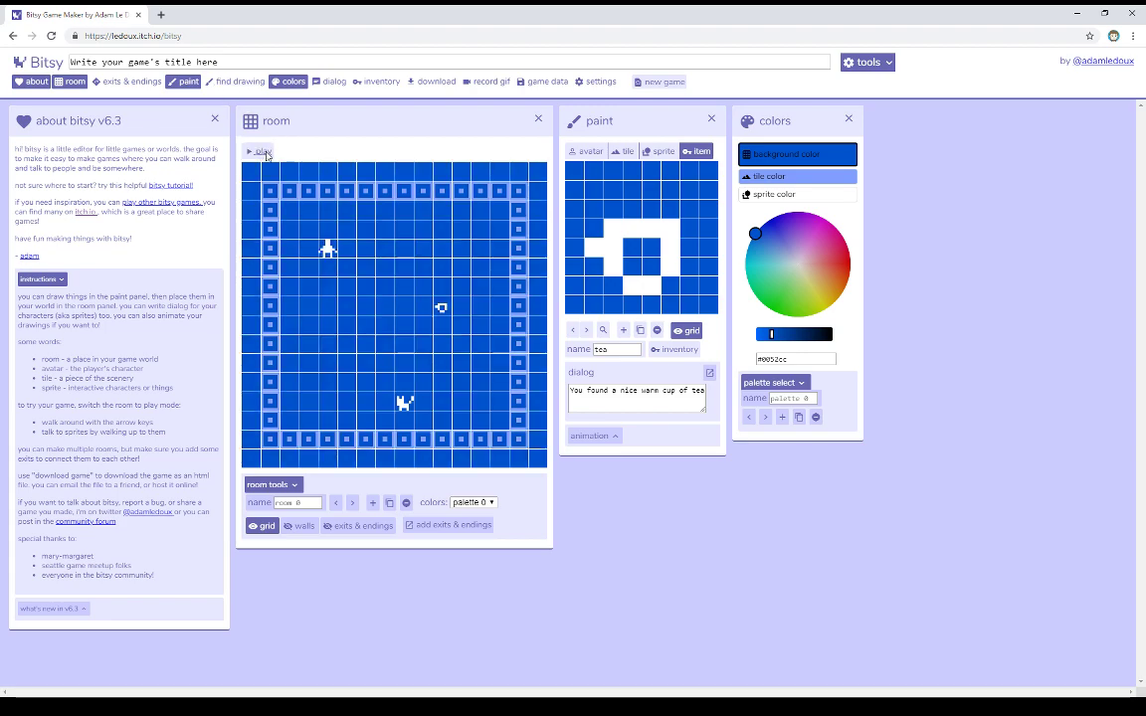
Draw a new sprite shaped like a lowercase "a" and place it in the room three cells above the tea.
left_click(662, 152)
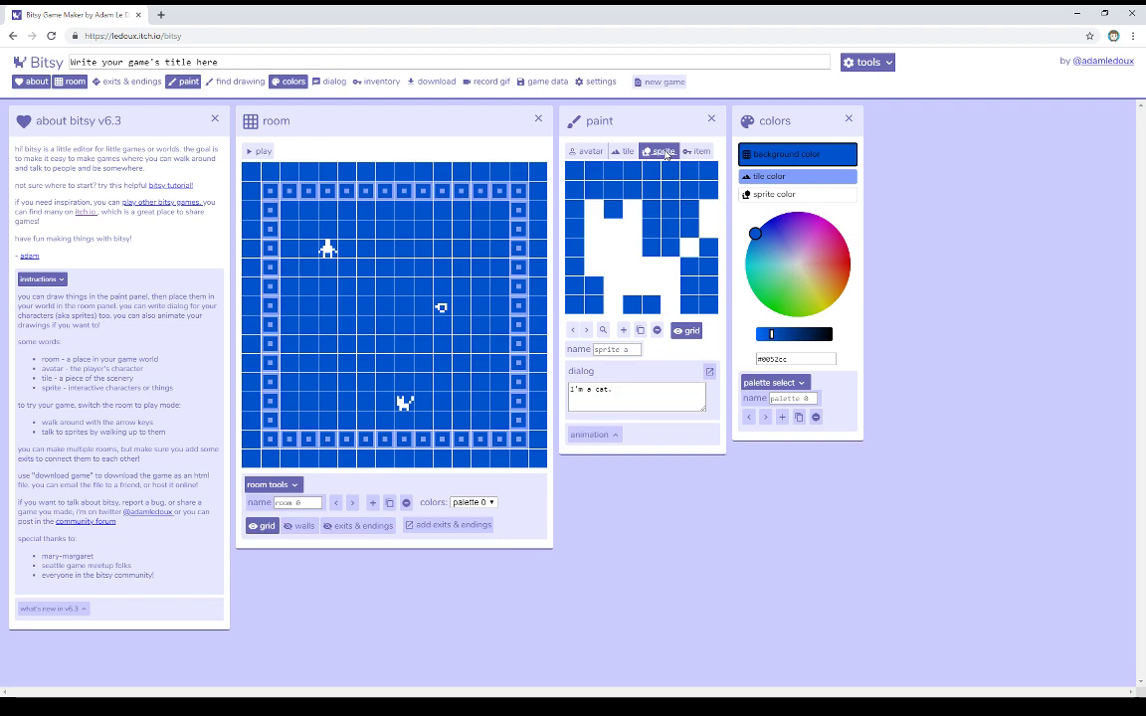
left_click(624, 332)
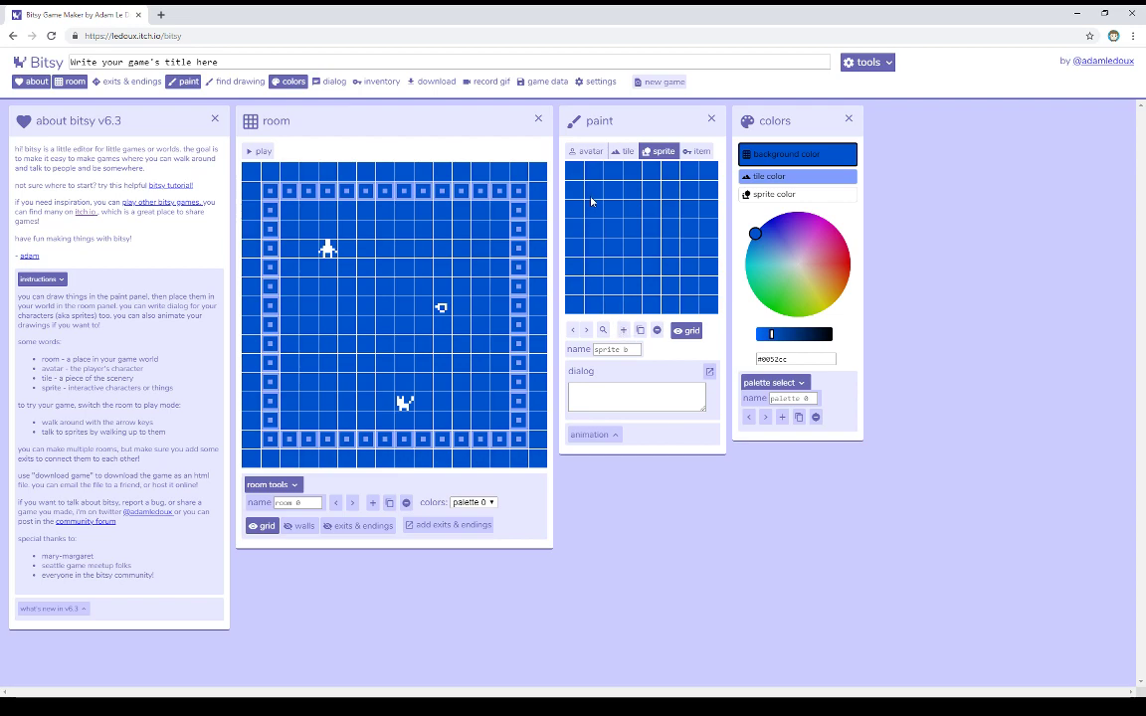
mouse_move(595, 211)
left_mouse_down()
mouse_move(690, 210)
mouse_move(690, 273)
mouse_move(647, 292)
mouse_move(610, 286)
mouse_move(613, 245)
mouse_move(672, 256)
left_mouse_up()
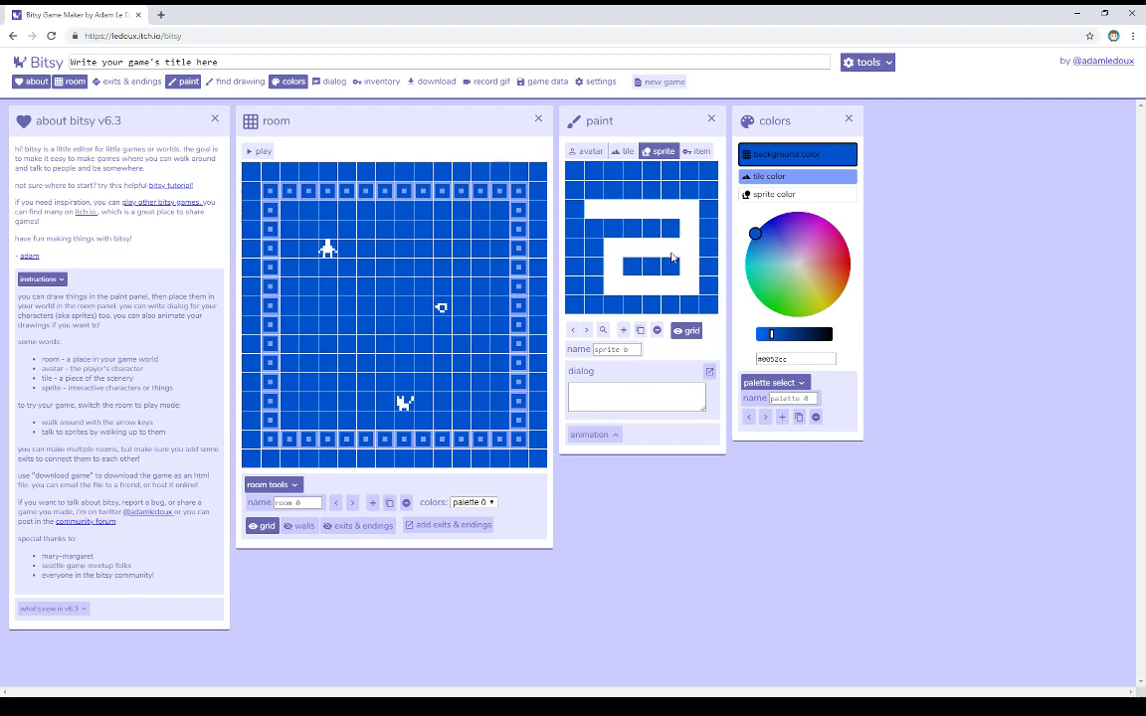
left_click(441, 251)
Set the new sprite's dialog to "Different".
left_click(655, 402)
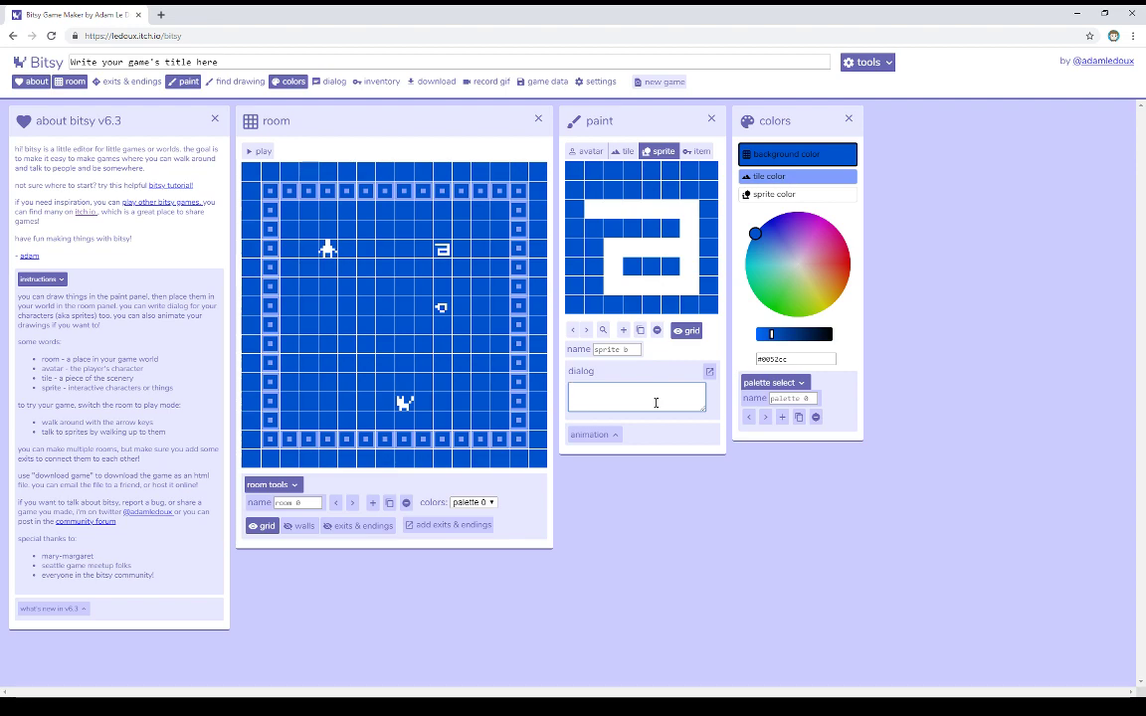
type("b")
type("ifferent")
Play-test the game by walking the avatar right into the a-shaped sprite, and dismiss its dialog.
left_click(263, 152)
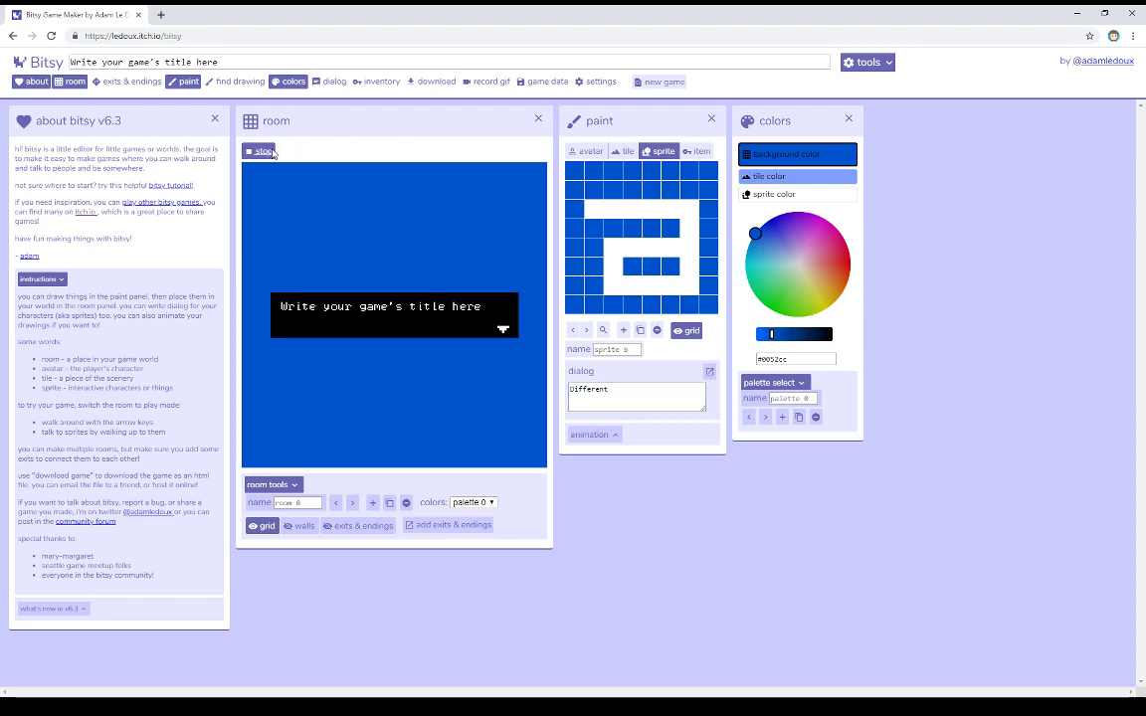
key("space")
key("Right")
key("Right")
key("Right")
key("Right")
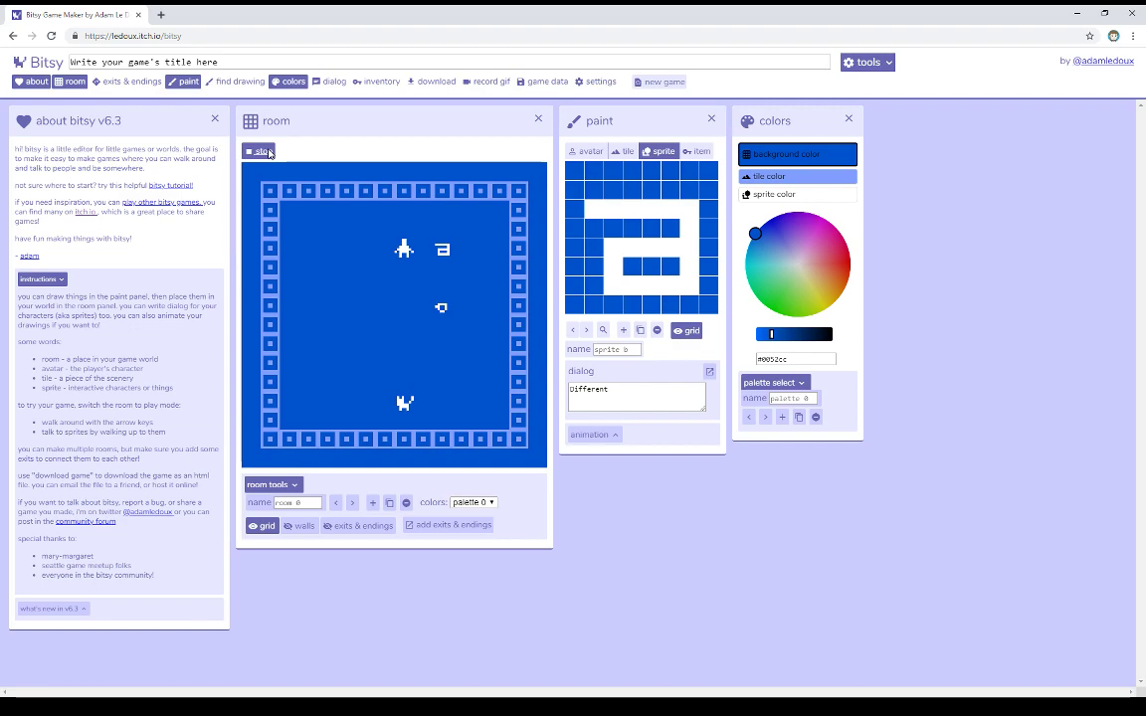
key("Right")
key("Right")
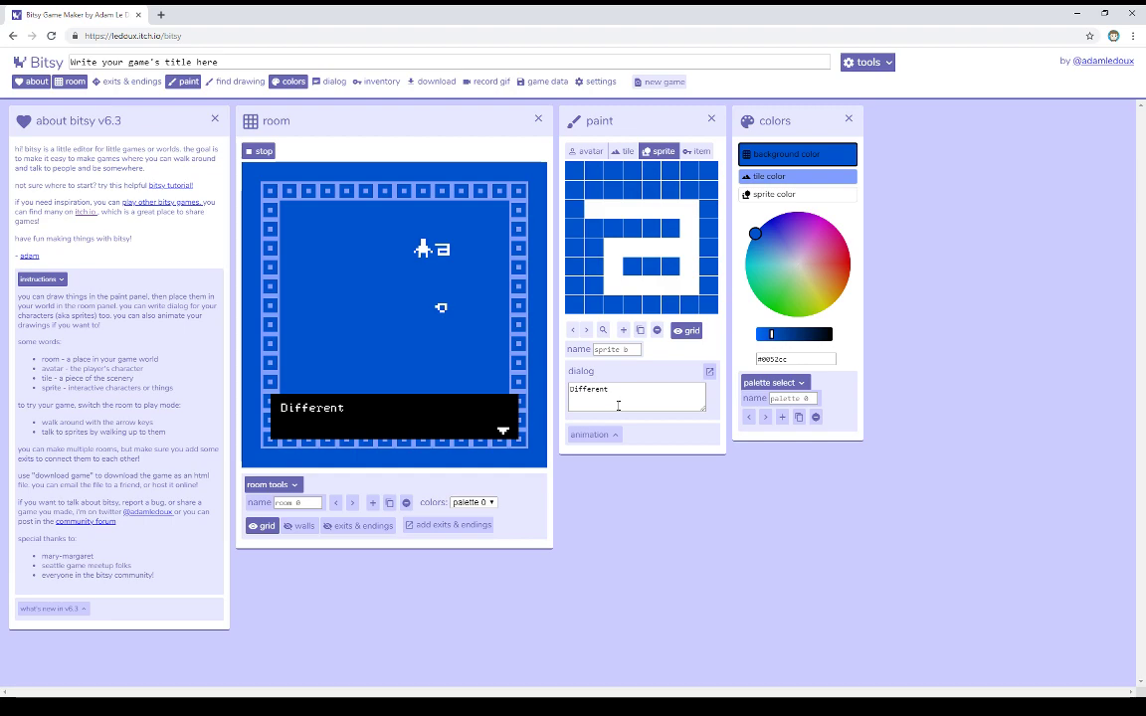
key("space")
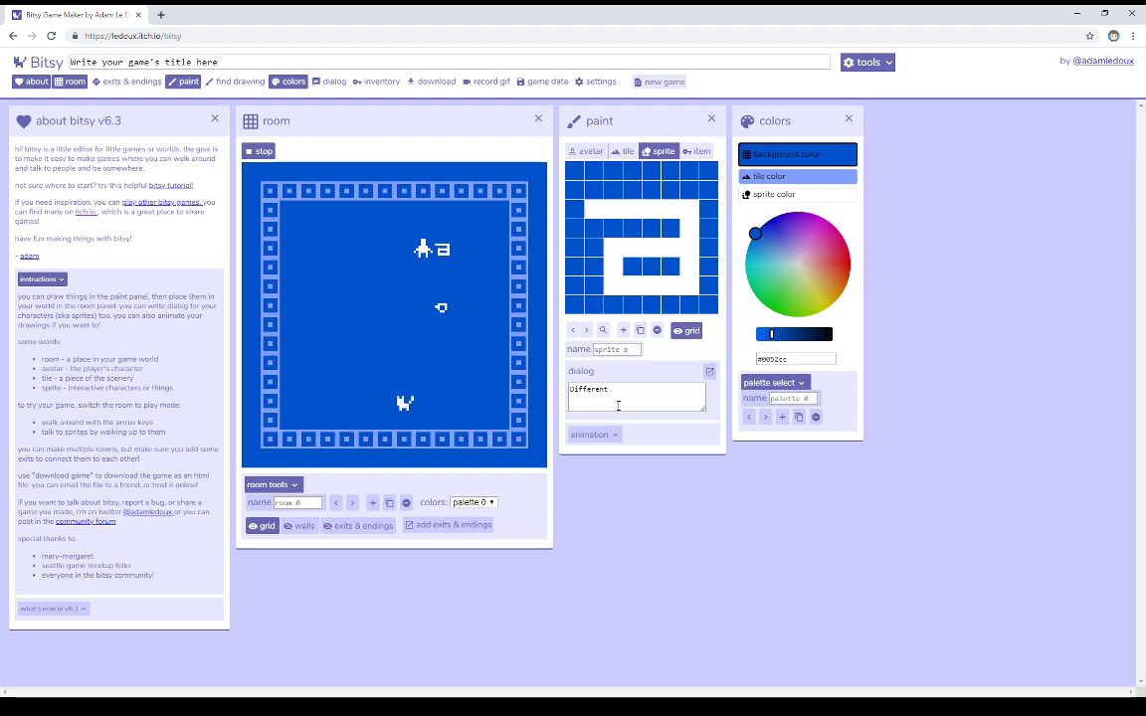
Create a new blank item and set its dialog to "Some other words".
left_click(695, 151)
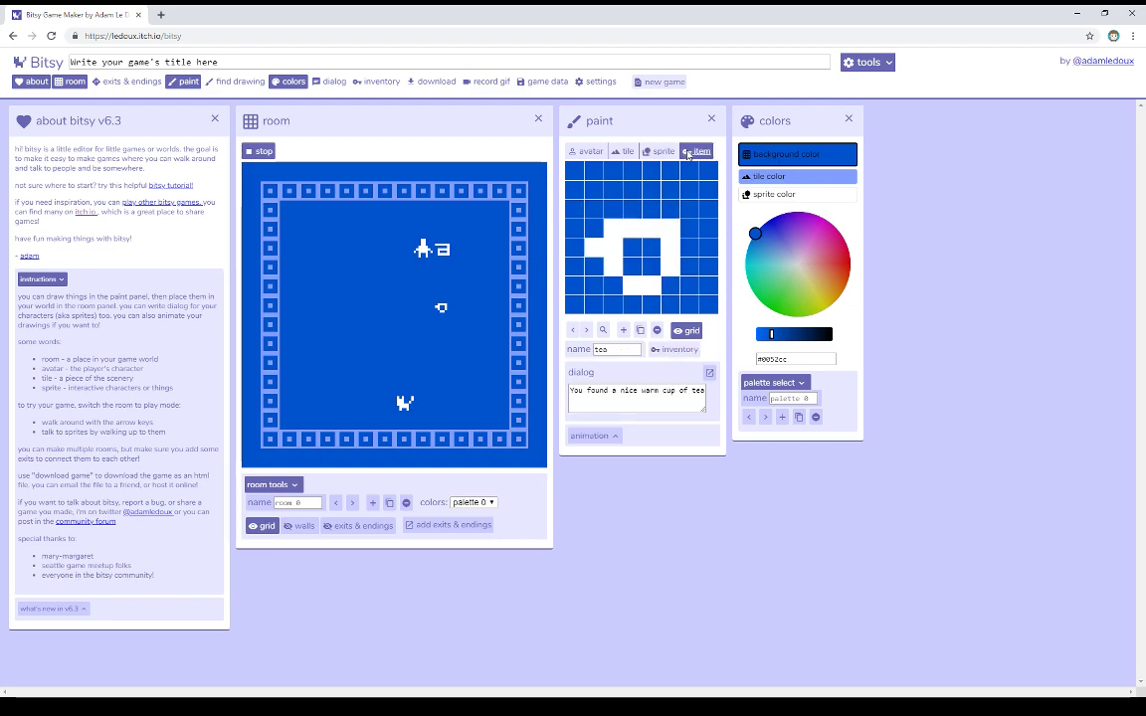
left_click(622, 330)
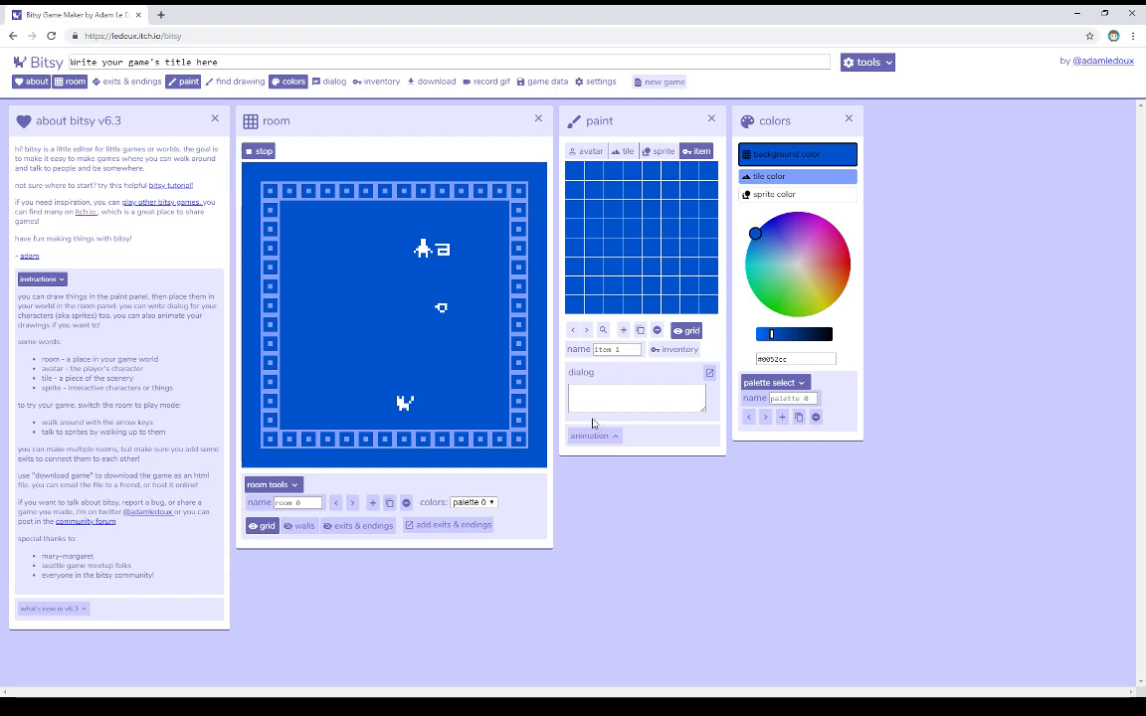
left_click(640, 396)
type("s")
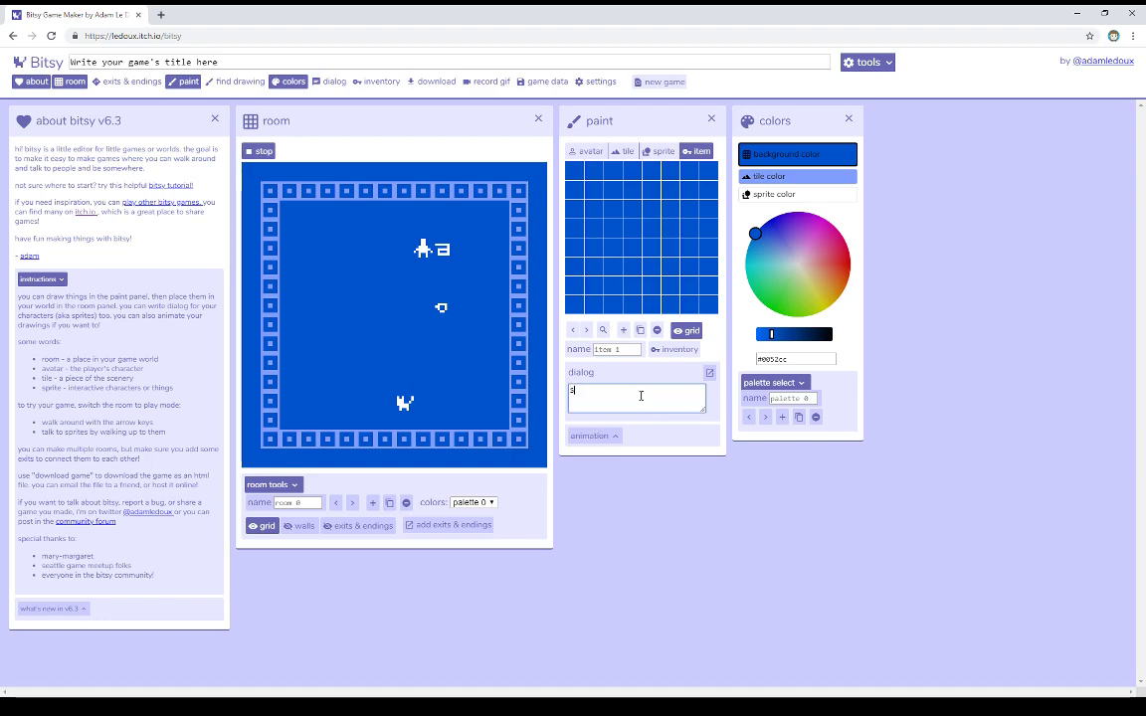
type("ome o")
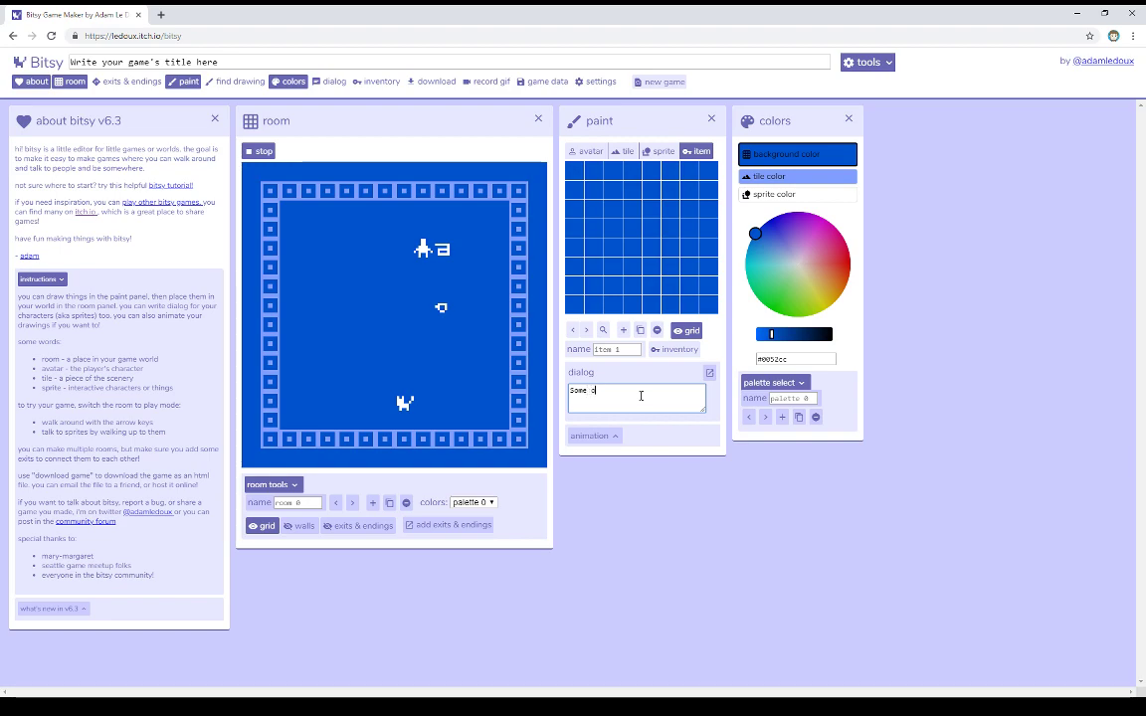
type("thr wo")
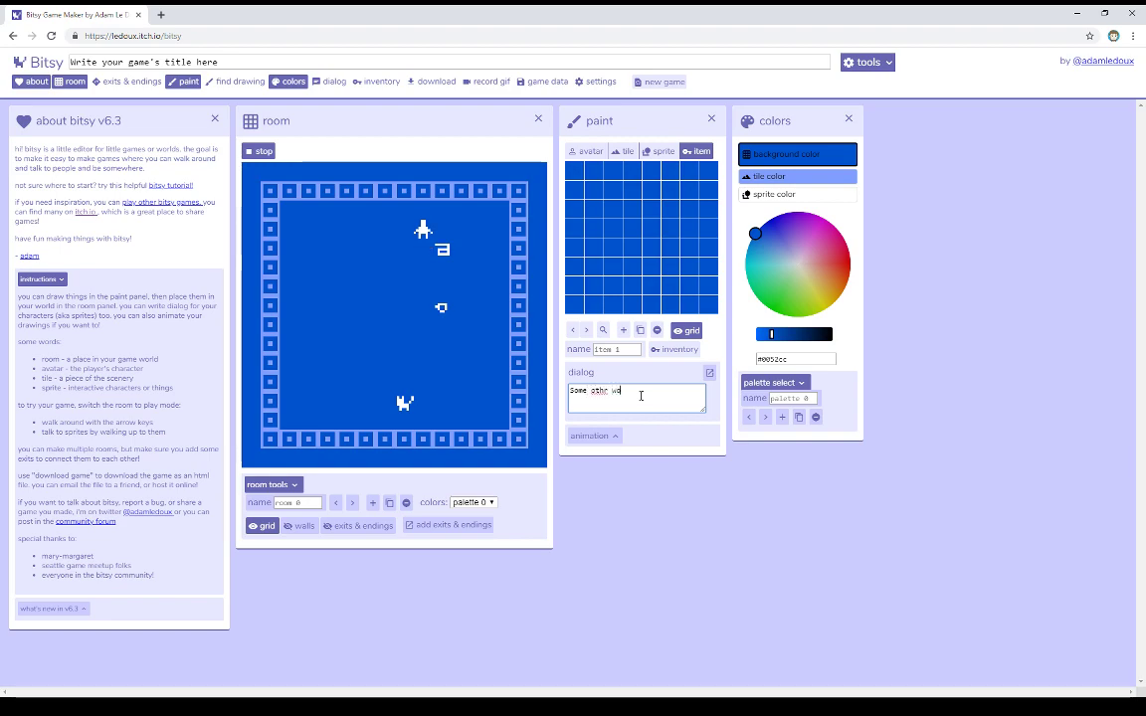
type("rds")
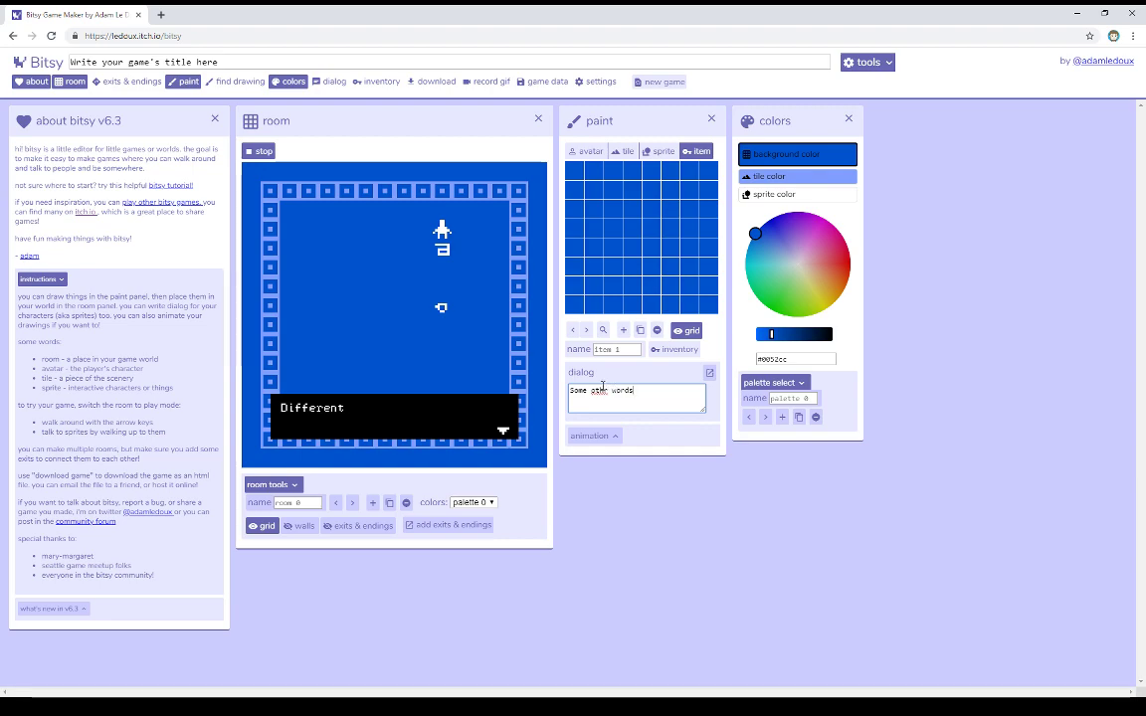
left_click(607, 390)
type("er")
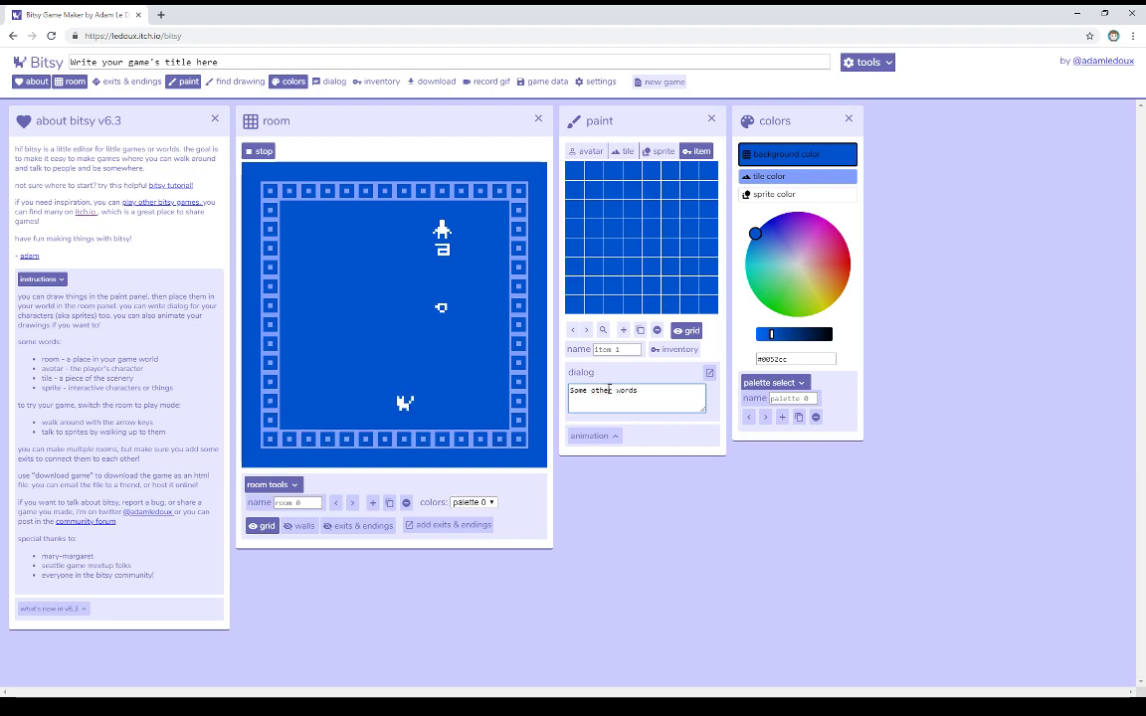
Stop the play-test, draw the new item as a block with a small square hole, and place it two cells right of and four below the avatar.
left_click(262, 152)
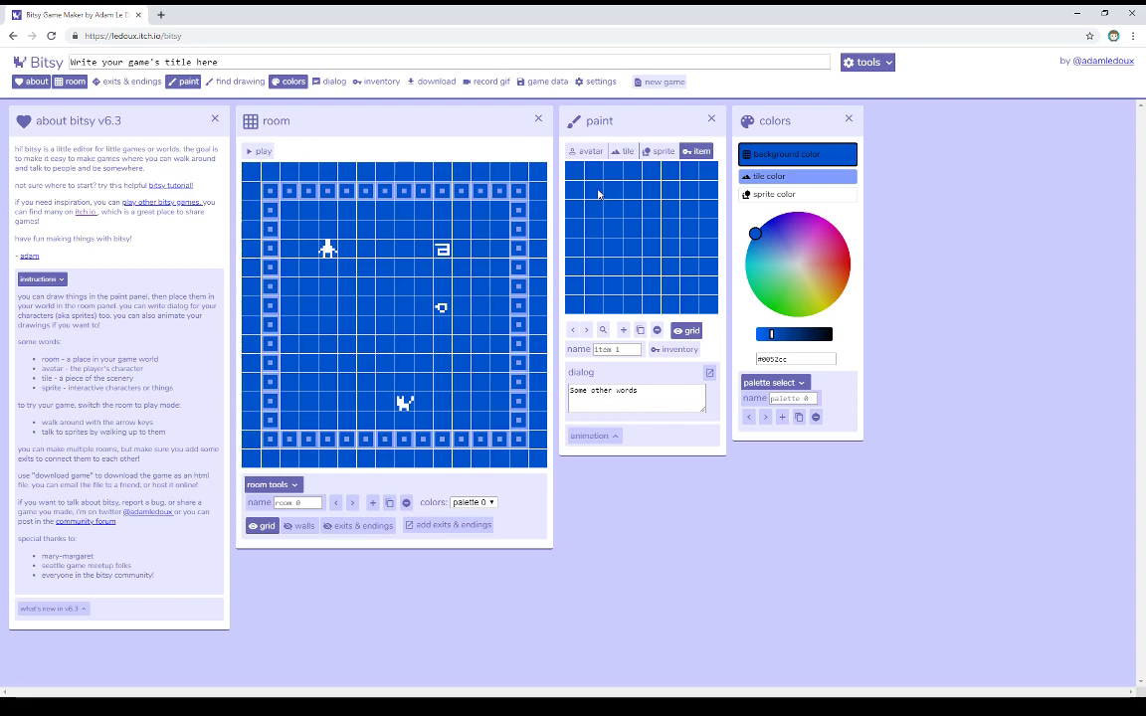
mouse_move(593, 189)
left_mouse_down()
mouse_move(680, 189)
mouse_move(692, 276)
mouse_move(640, 291)
mouse_move(633, 233)
mouse_move(668, 217)
left_mouse_up()
mouse_move(593, 209)
left_mouse_down()
mouse_move(595, 227)
mouse_move(616, 232)
left_mouse_up()
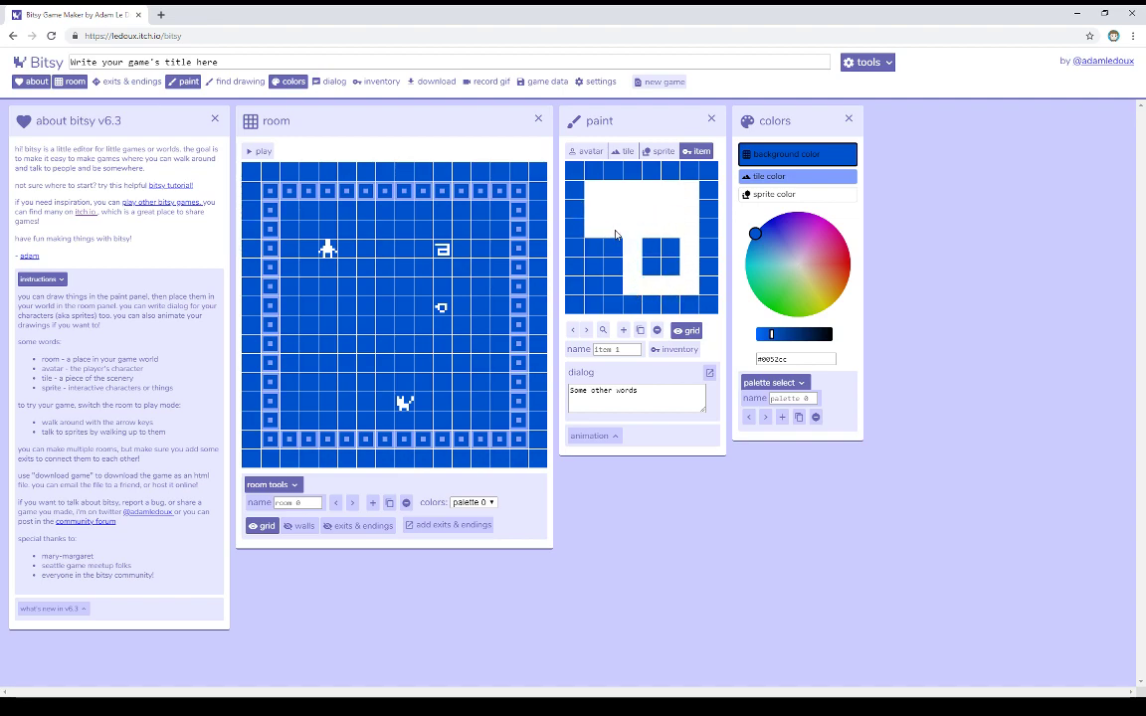
left_click(366, 326)
Play-test the game by walking the avatar onto the block-shaped item to trigger its dialog, and stop the play-test.
left_click(263, 152)
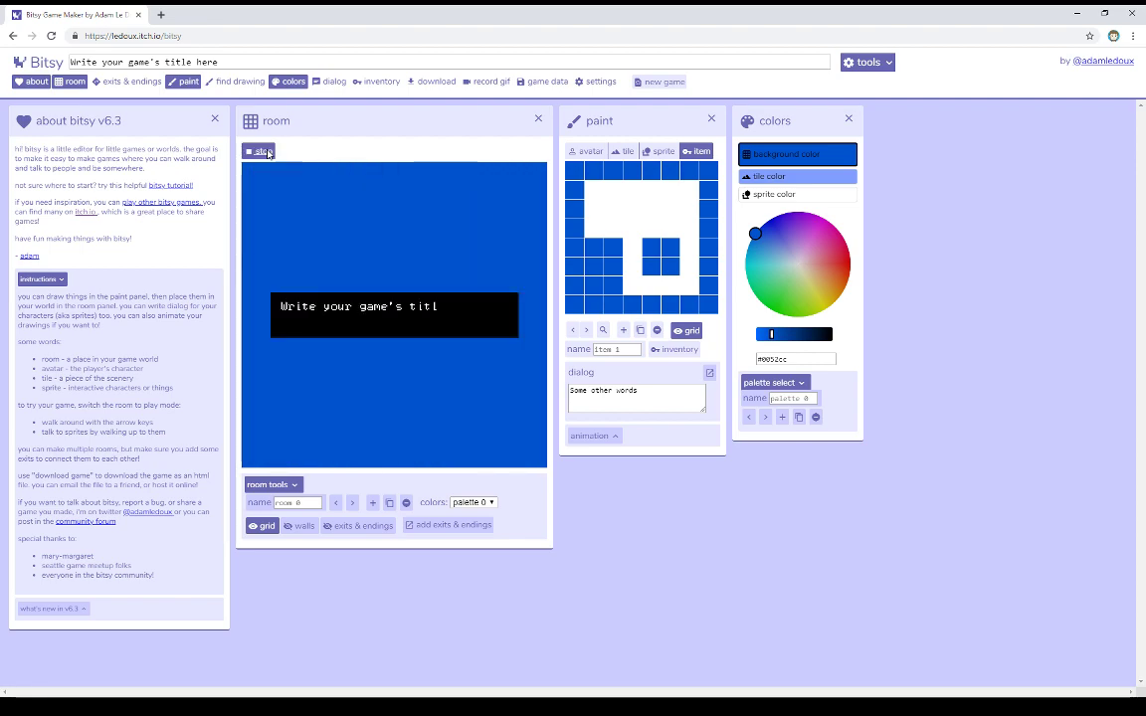
key("space")
key("Right")
key("Right")
key("Down")
key("Down")
key("Down")
key("Down")
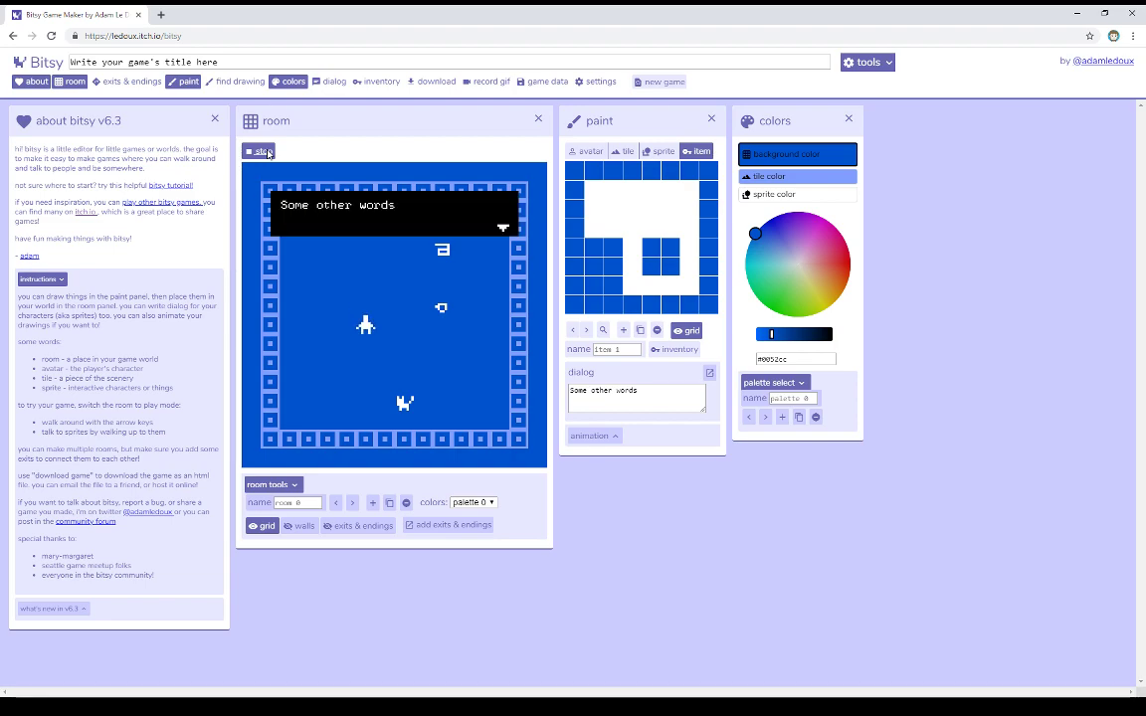
key("space")
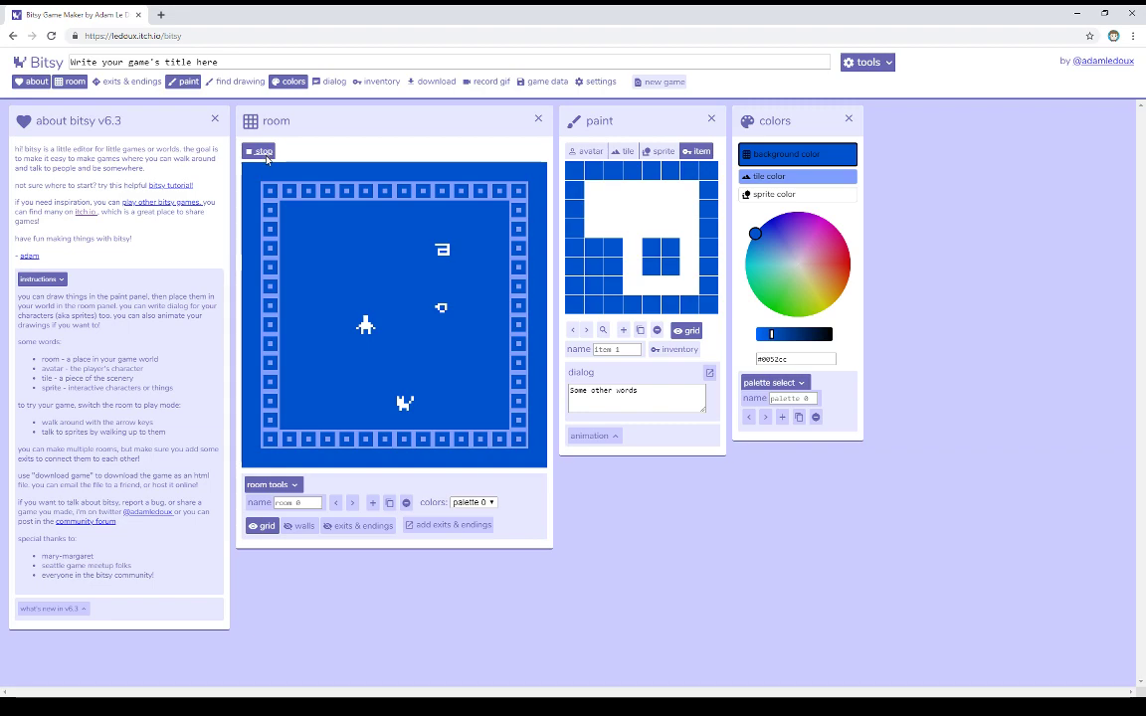
left_click(266, 151)
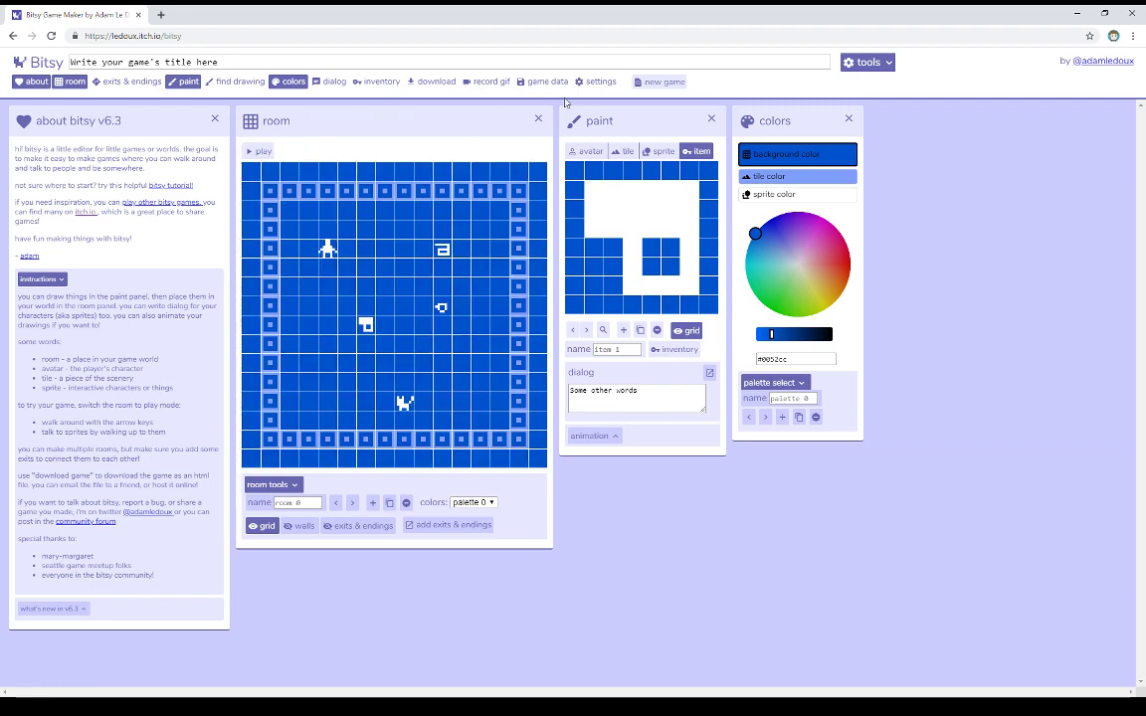
Open the cat sprite for editing.
left_click(659, 152)
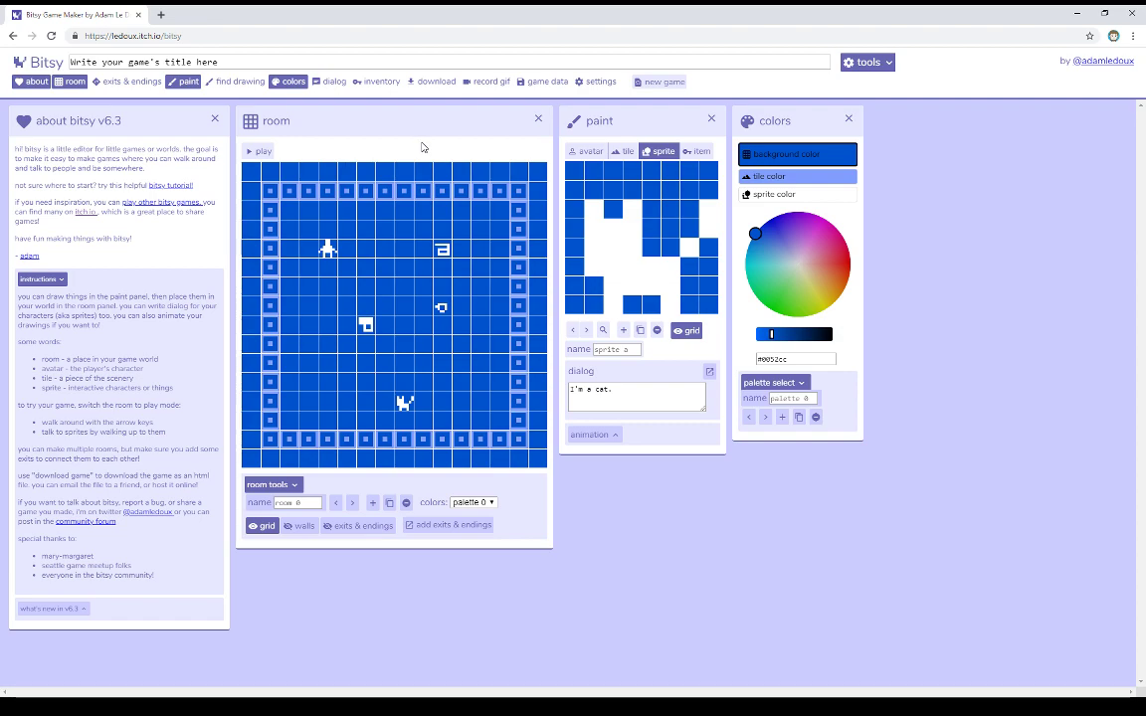